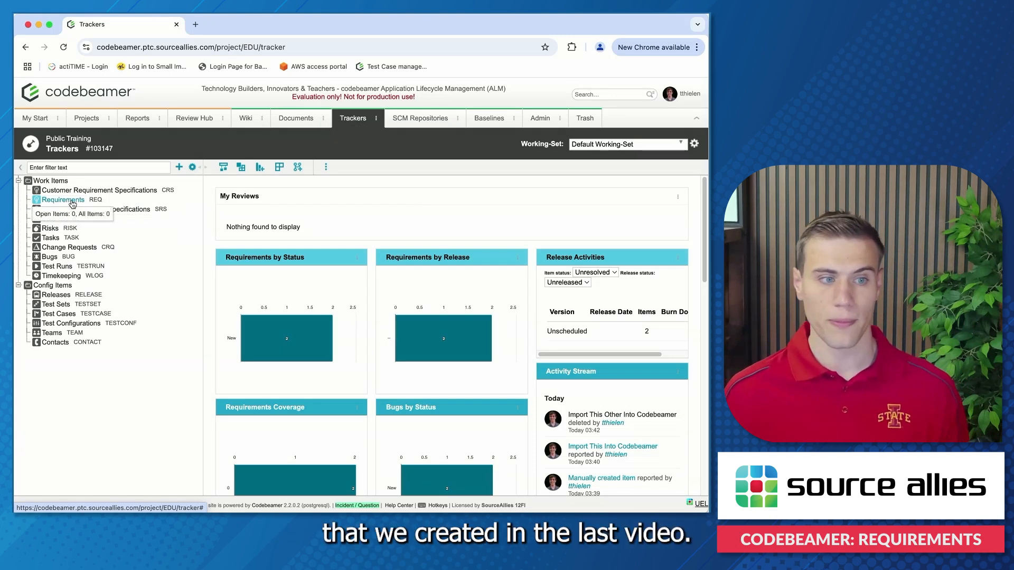
Step: In the Requirements tracker, create and save an item named "Manually created item" with the description text "description"
left_click(73, 201)
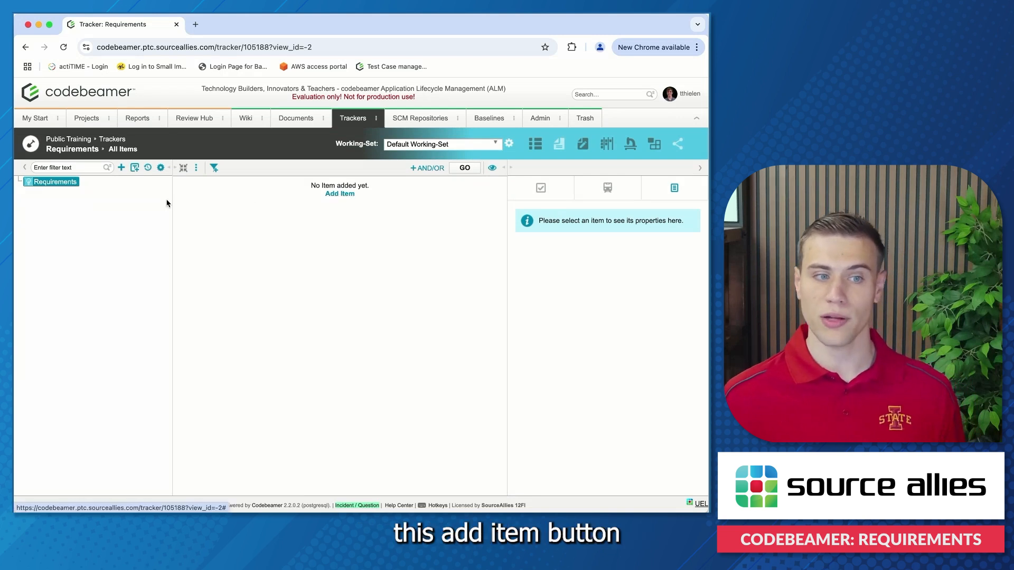
left_click(121, 168)
type("Manually created item")
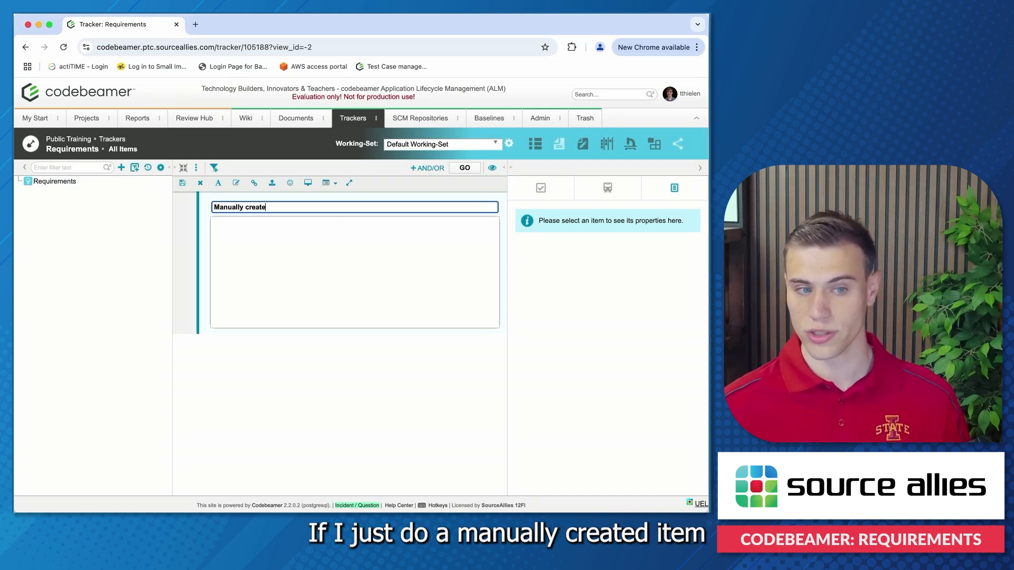
key("Tab")
type("description")
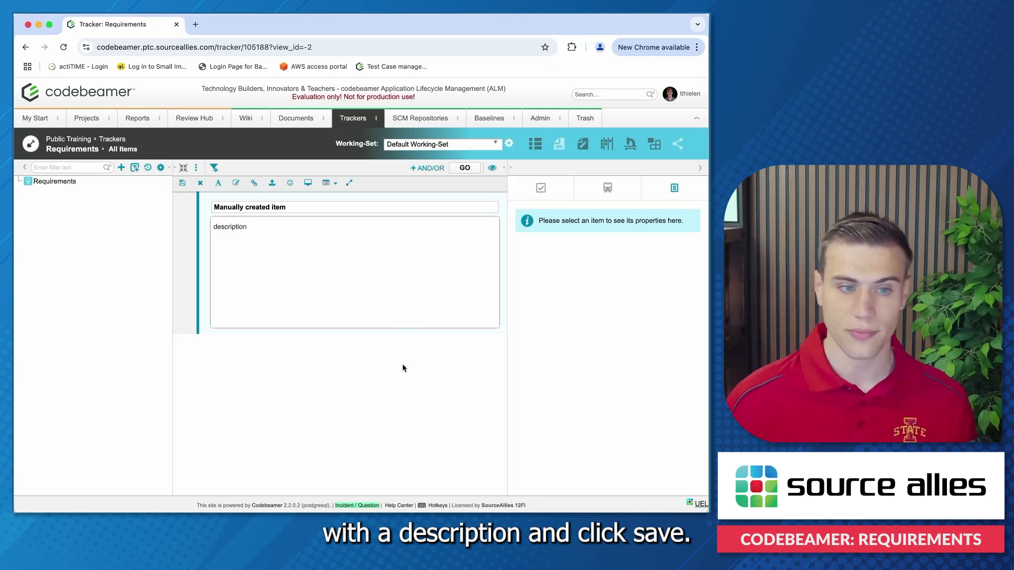
left_click(182, 183)
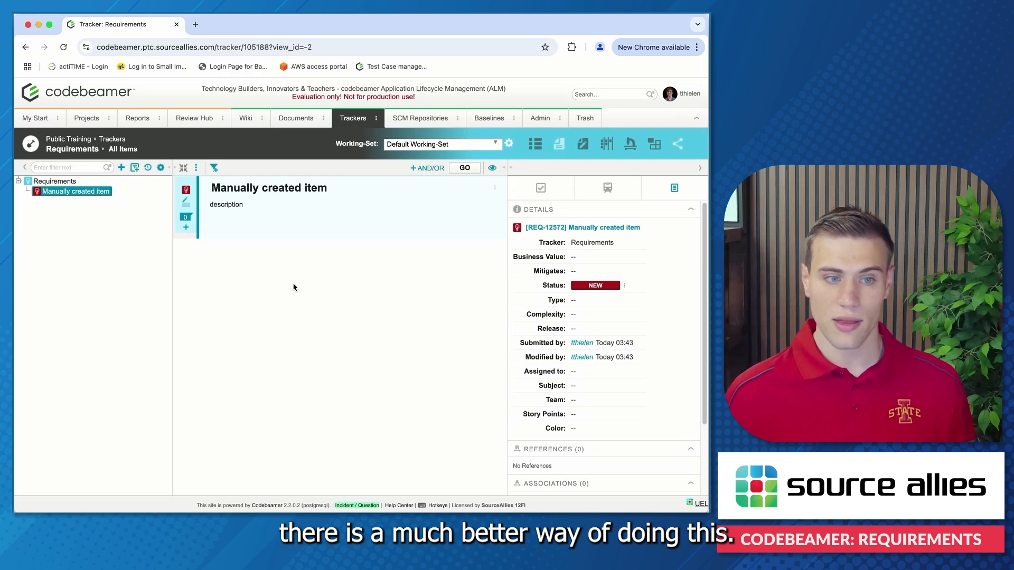
Step: Open the item import page for the Requirements tracker and review the import rules for Microsoft Word files
left_click(195, 169)
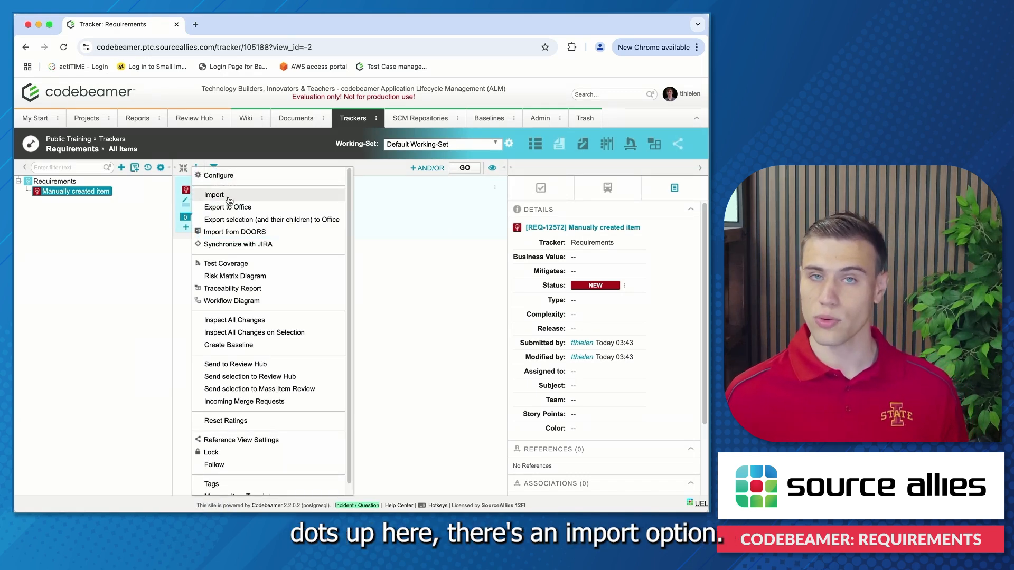
left_click(231, 196)
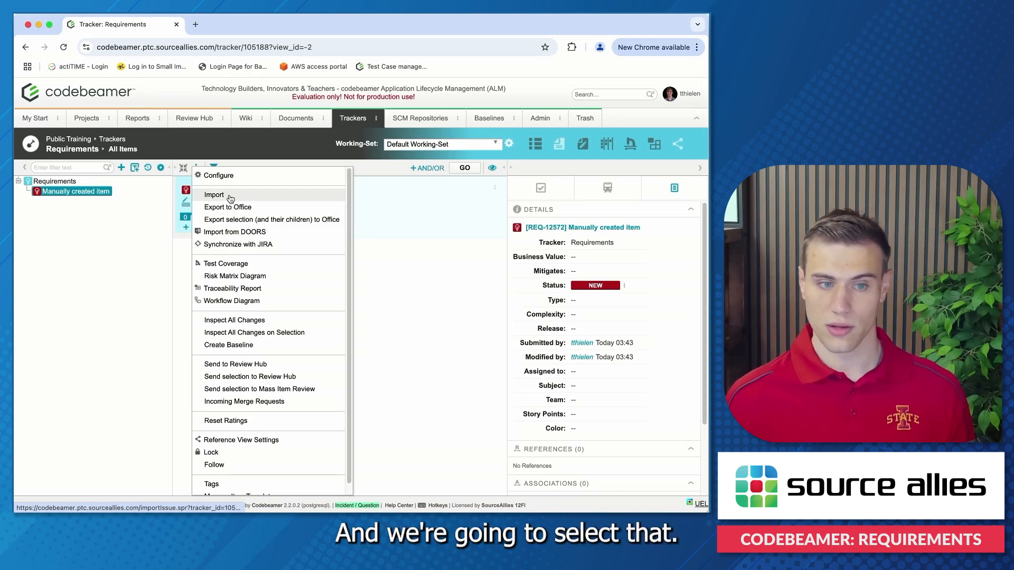
scroll(556, 272, "down", 4)
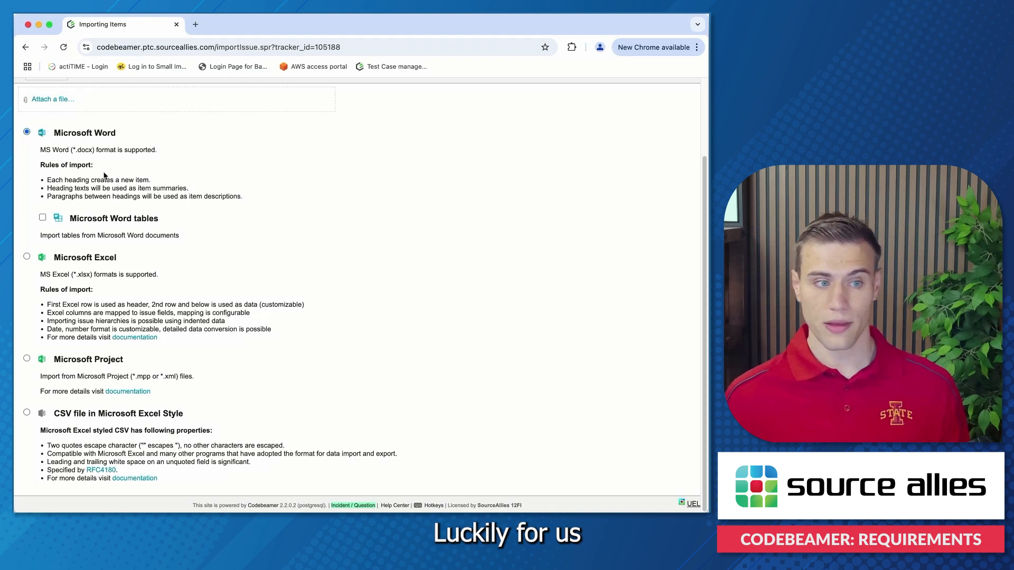
left_click_drag(251, 200, 11, 181)
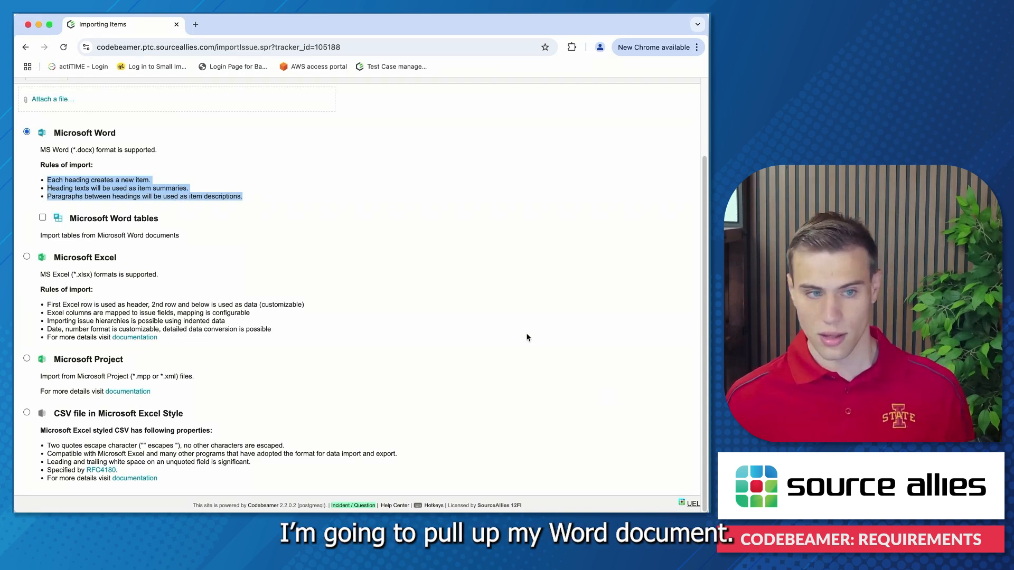
left_click(532, 351)
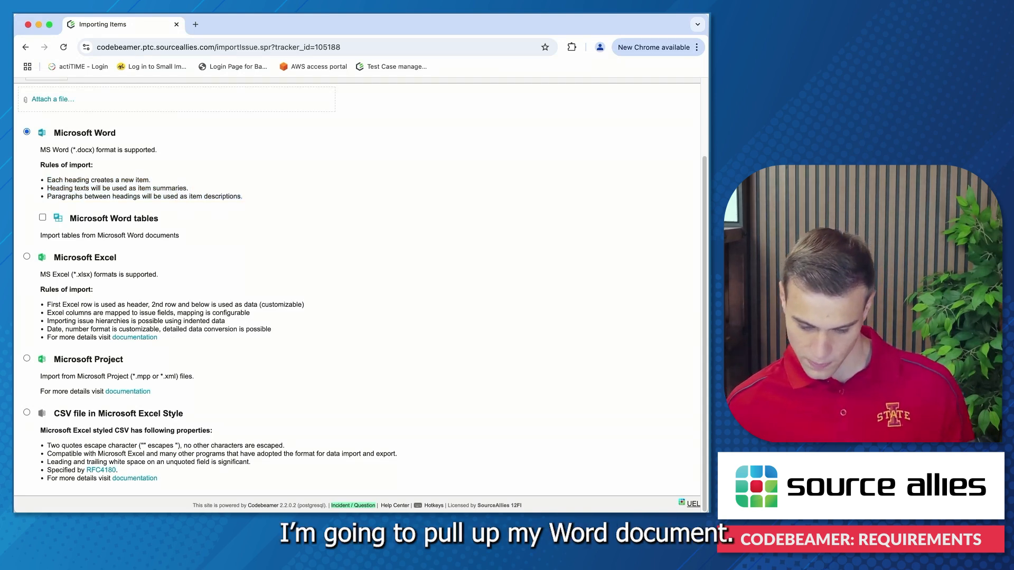
Step: Switch to the Word document, examine its headings and the body text beneath them, and close it
key("super+Tab")
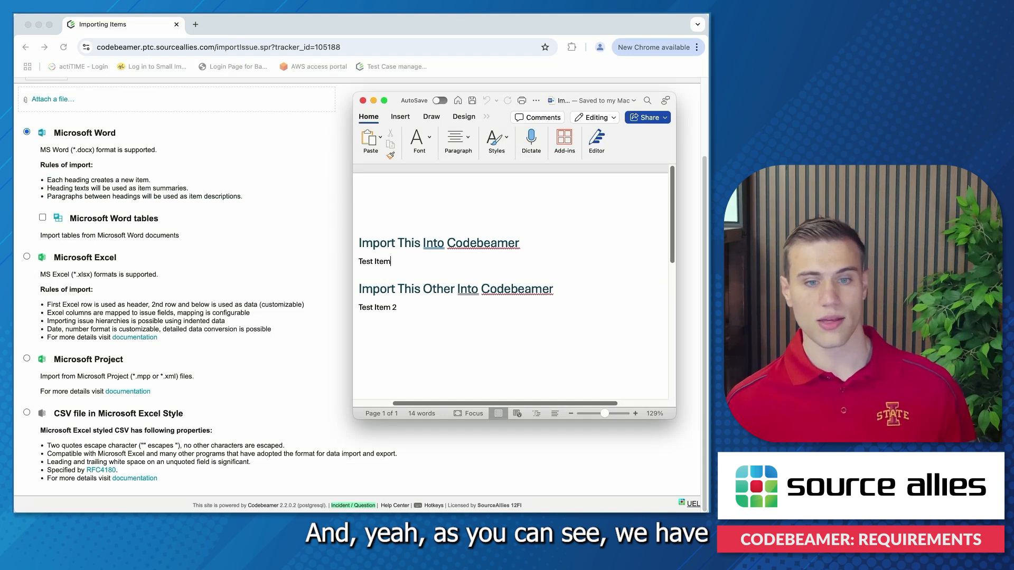
left_click_drag(524, 243, 297, 250)
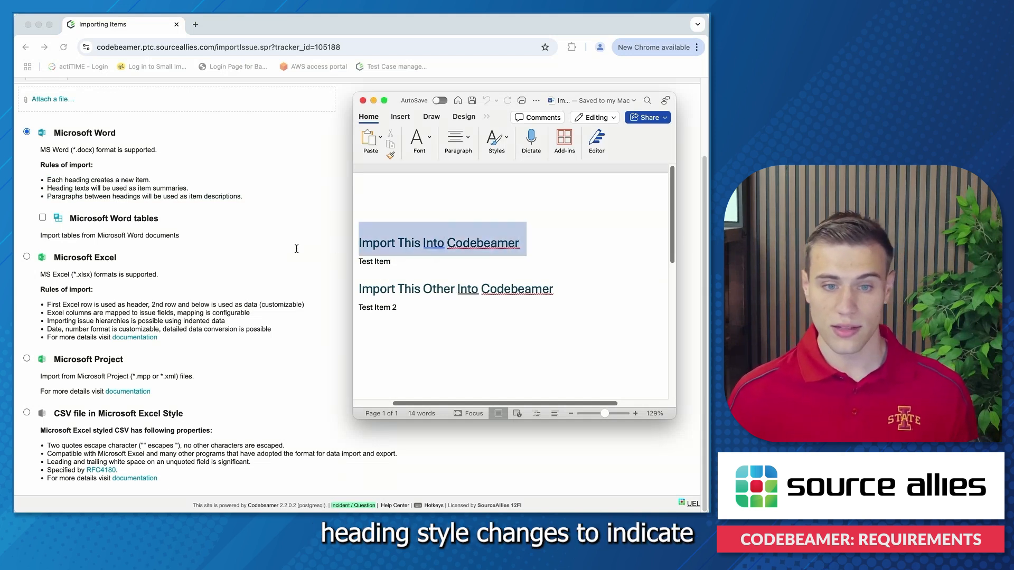
left_click(416, 269)
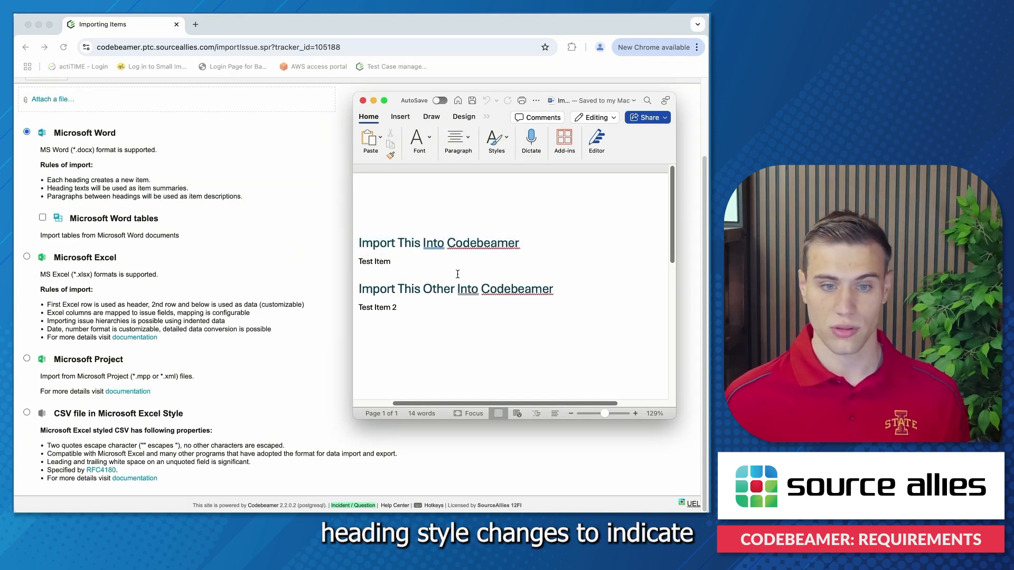
triple_click(379, 262)
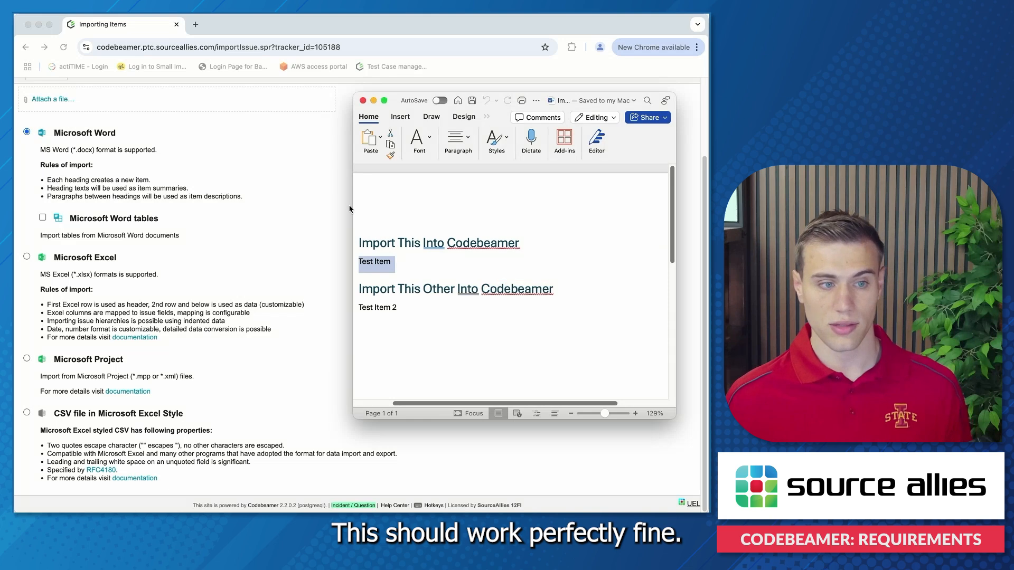
left_click(363, 104)
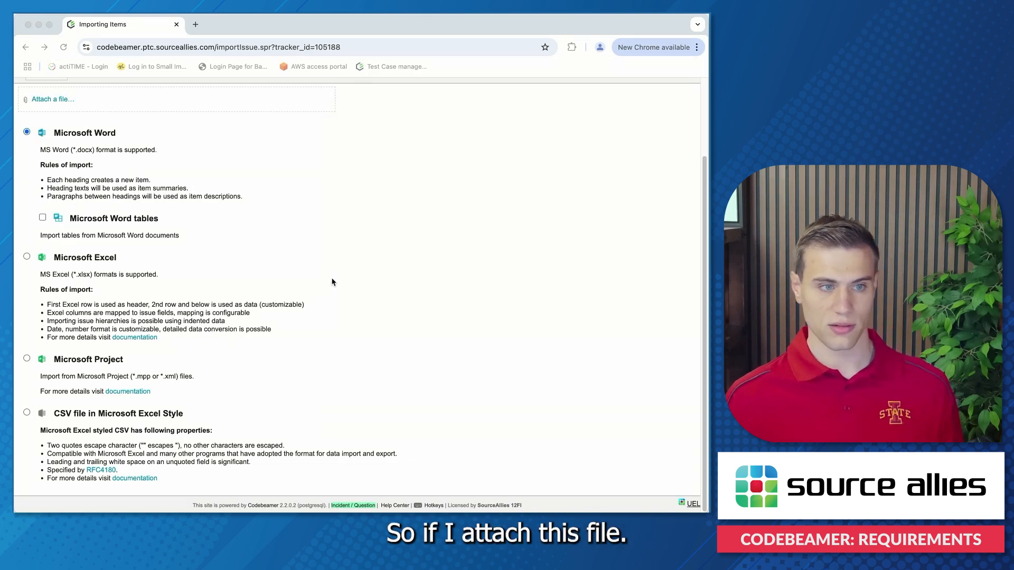
Step: Attach the Word file "Import This Into Codebeamer" from Downloads and save its import into the current tracker
scroll(97, 222, "up", 3)
left_click(46, 194)
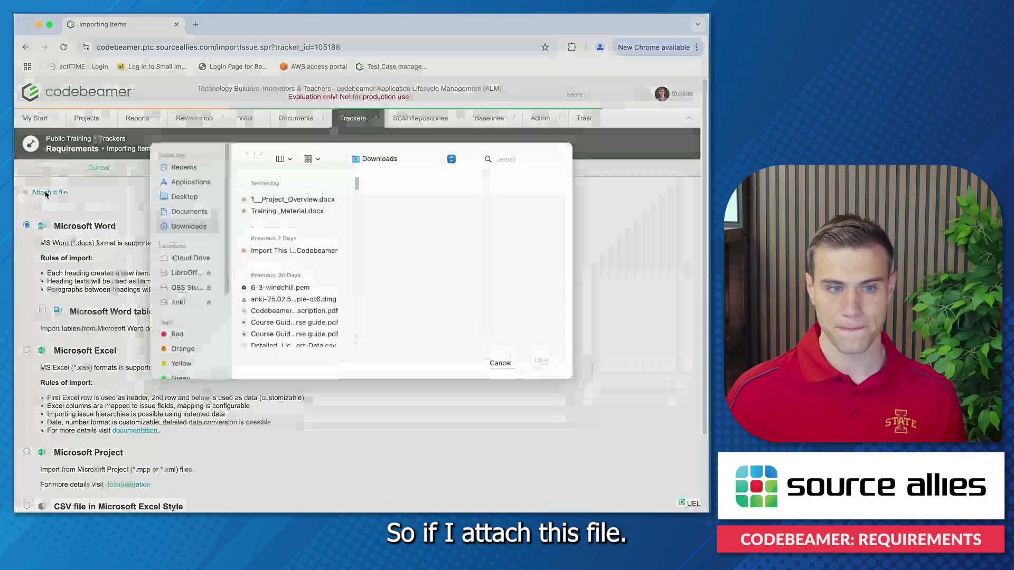
double_click(294, 253)
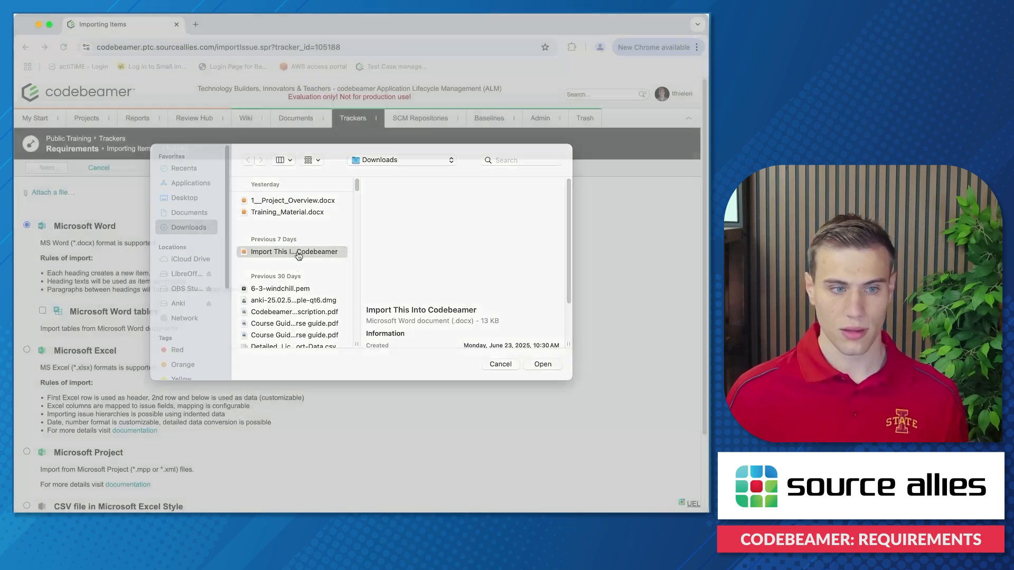
left_click(47, 167)
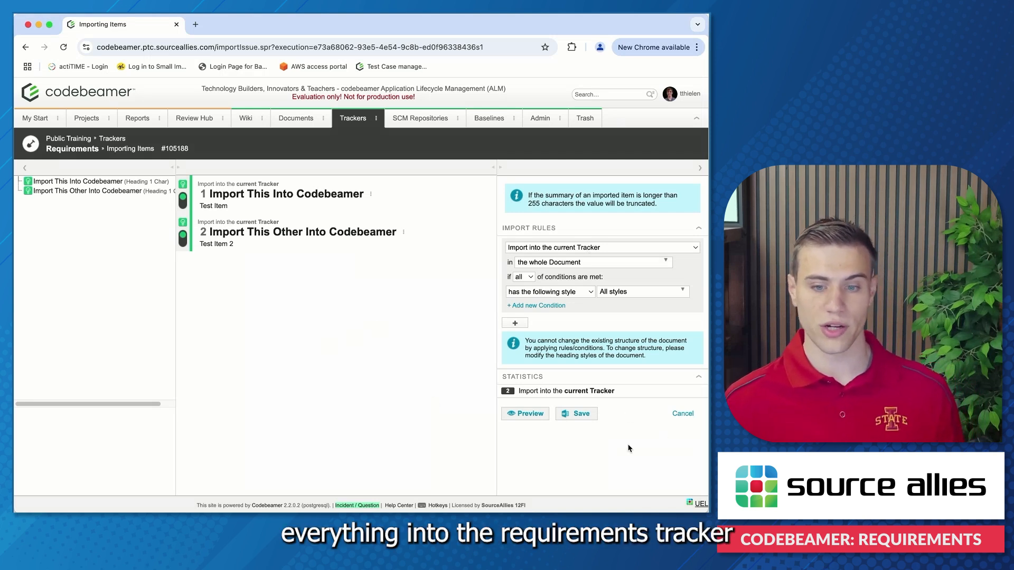
left_click(584, 417)
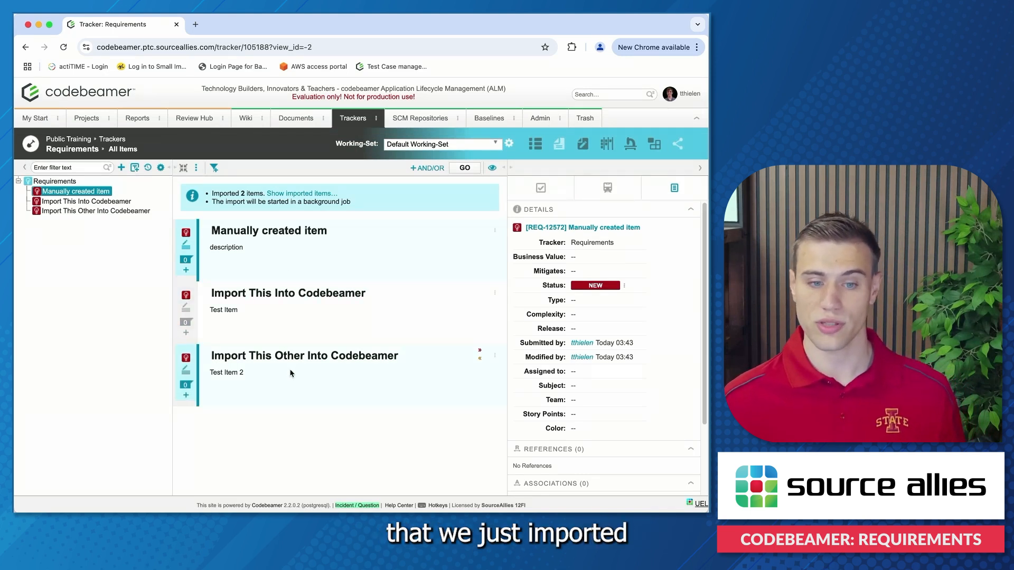
Step: Select the imported requirement "Import This Into Codebeamer" and start a new association for it
left_click(309, 334)
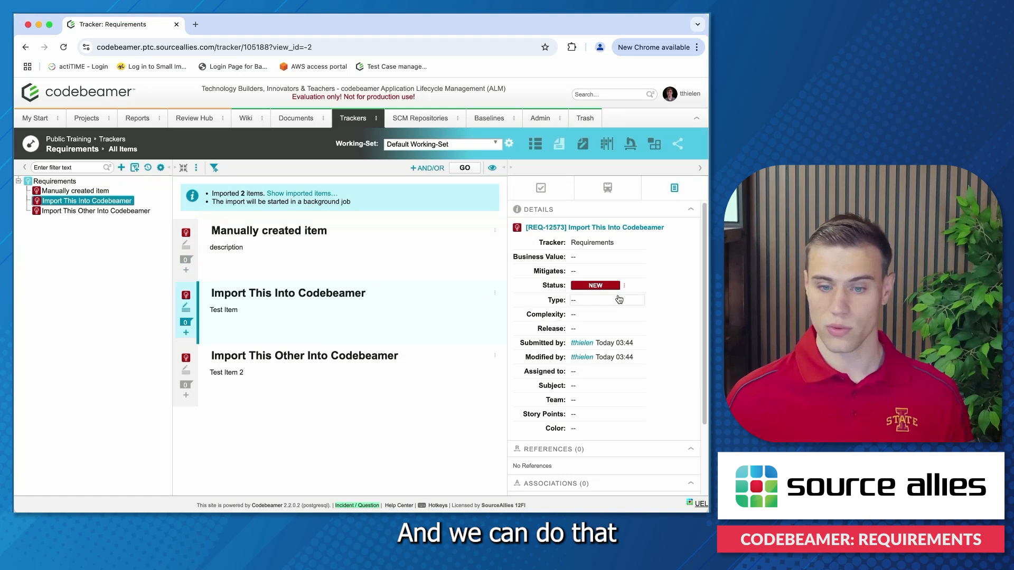
scroll(619, 299, "down", 2)
scroll(619, 299, "down", 2)
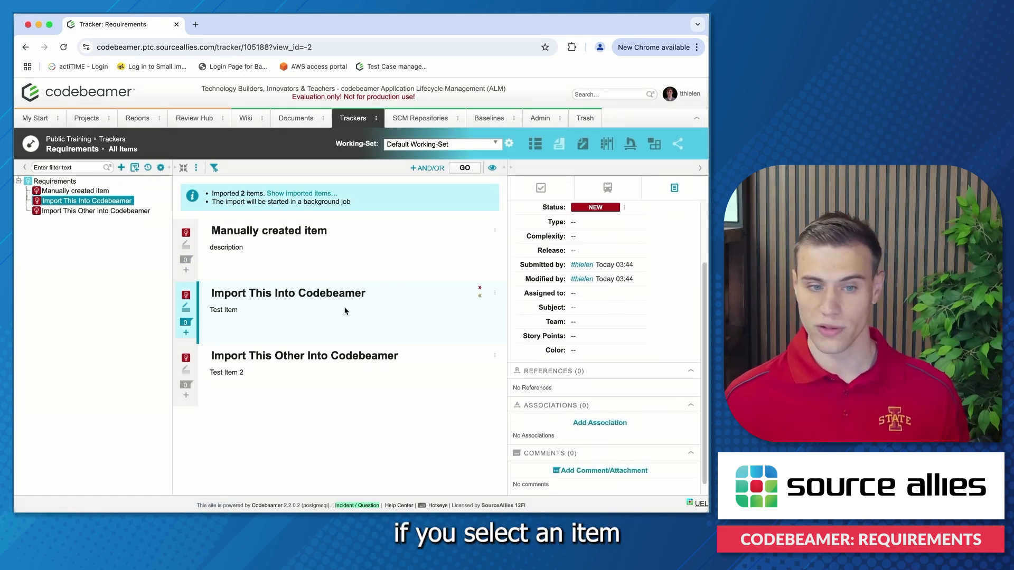
scroll(615, 296, "down", 1)
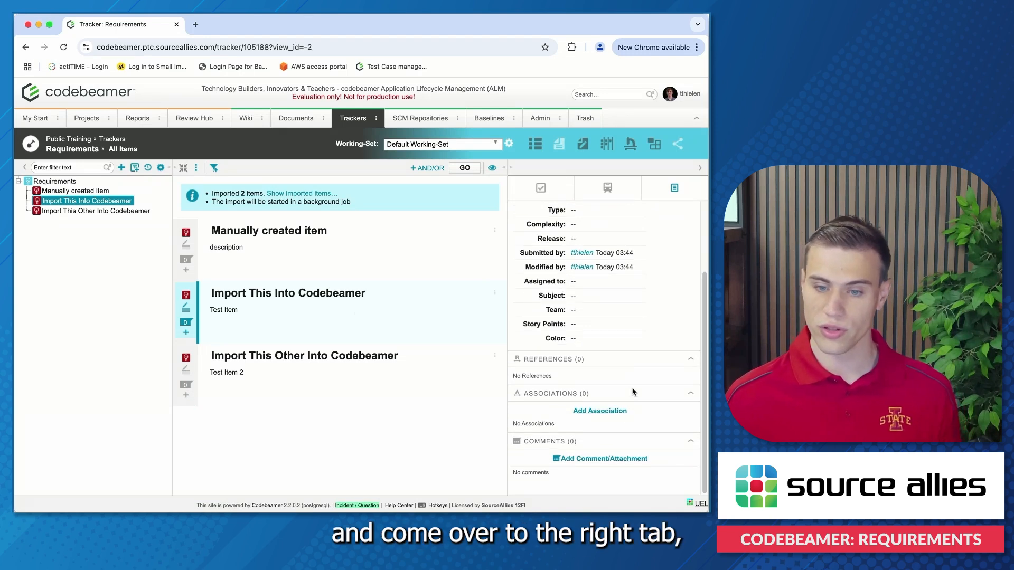
left_click(593, 414)
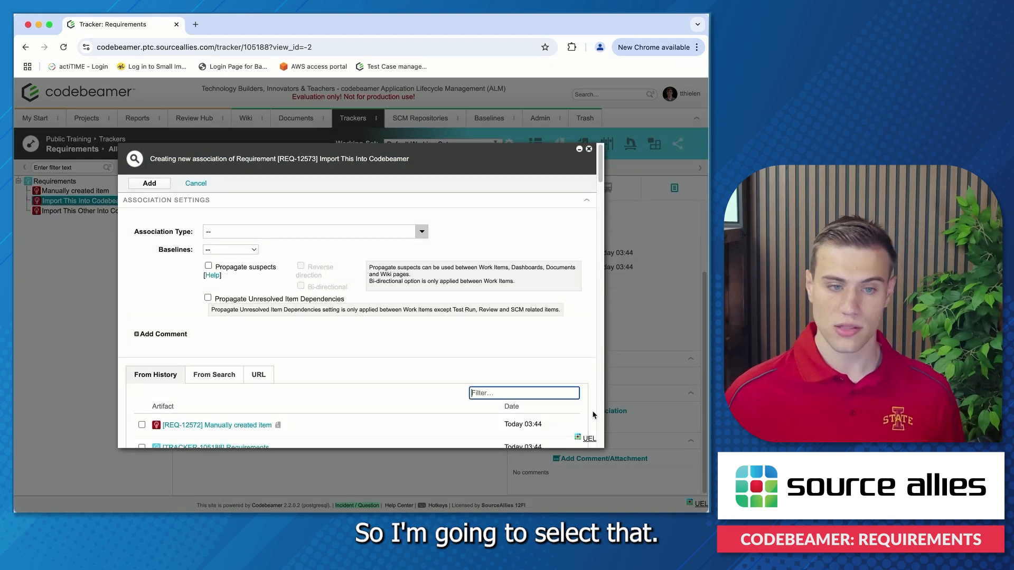
scroll(251, 228, "down", 1)
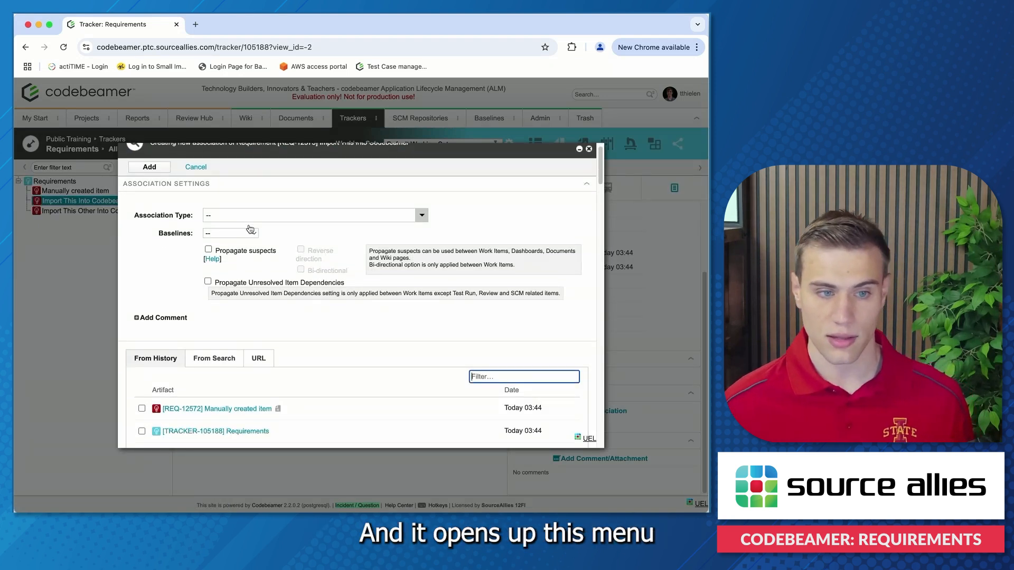
scroll(369, 280, "up", 1)
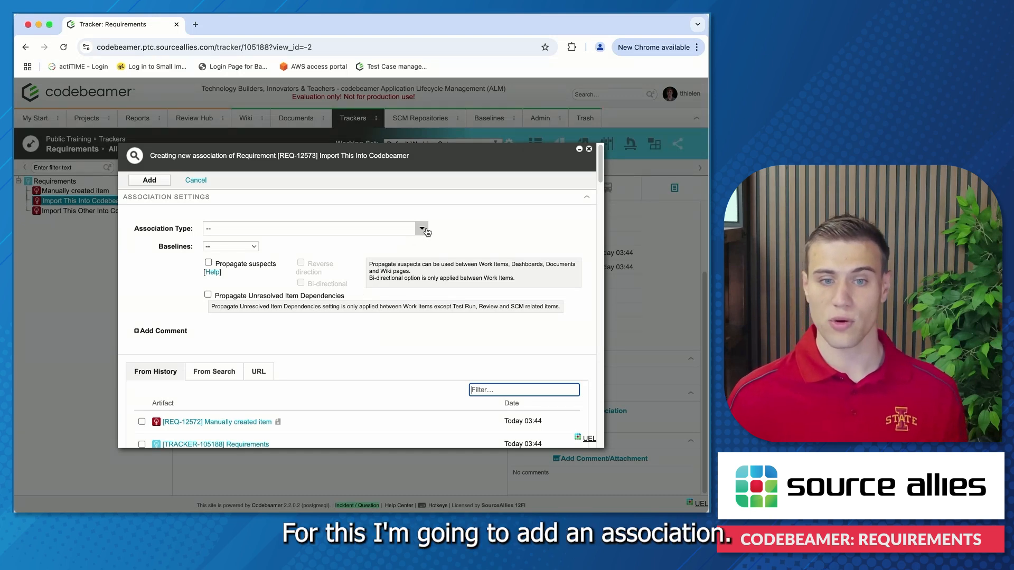
Step: Add a "This Requirement depends on the other item" association to "Manually created item" with bi-directional suspect propagation
left_click(426, 230)
left_click(324, 258)
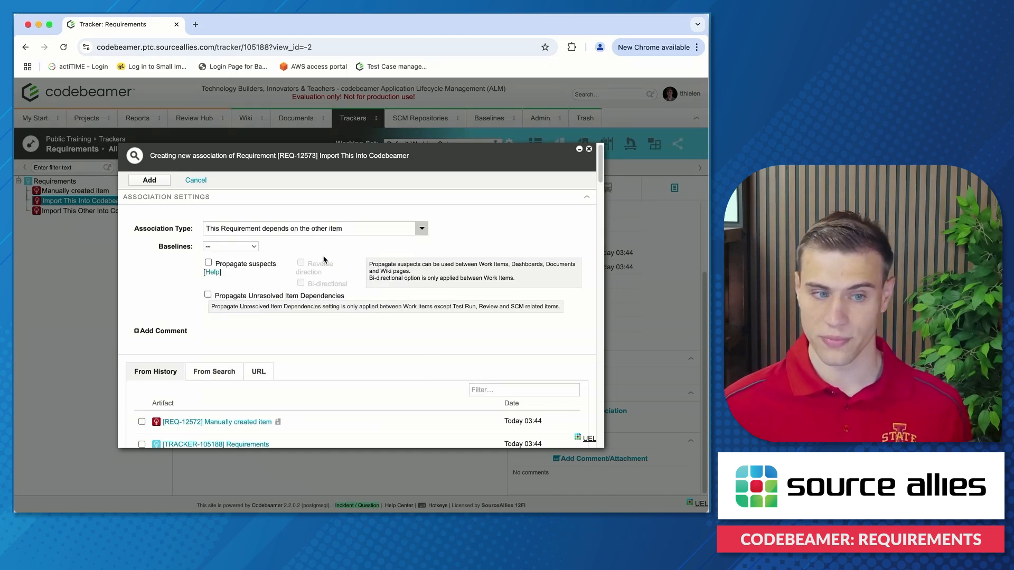
scroll(324, 258, "down", 1)
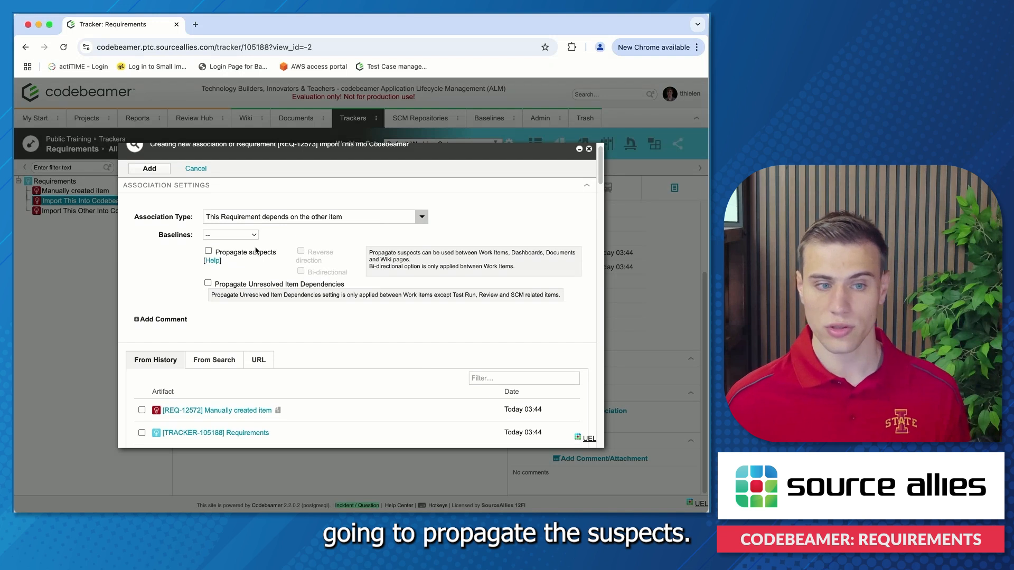
left_click(209, 252)
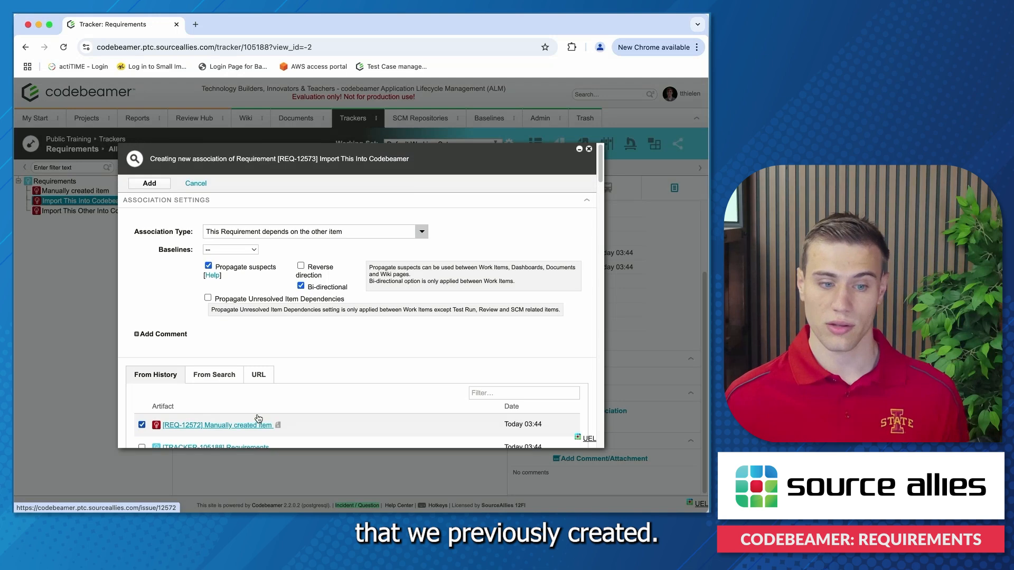
left_click(161, 185)
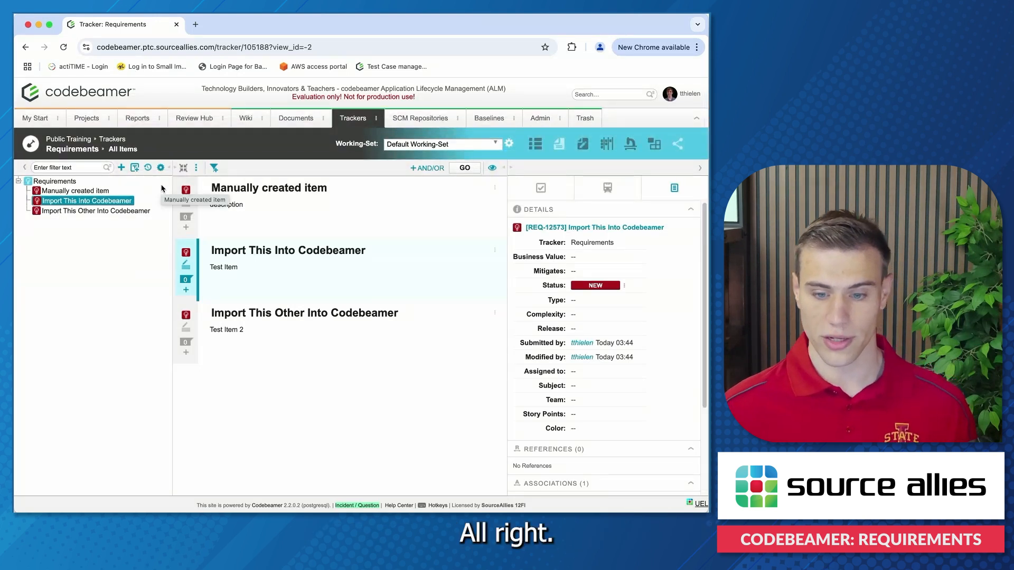
Step: Change the description of "Import This Into Codebeamer" to "Test Item 3" and save the item
scroll(545, 269, "down", 3)
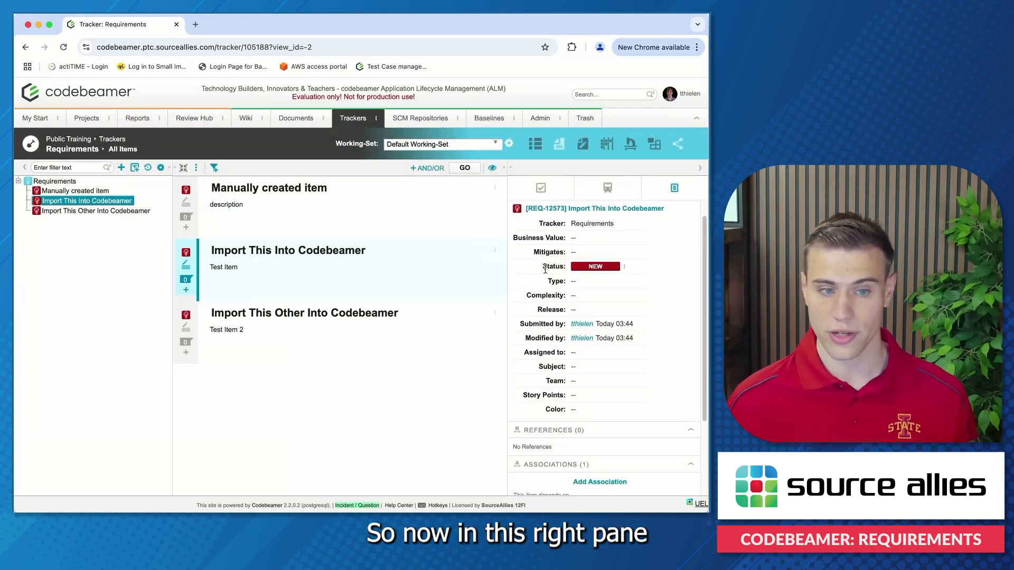
scroll(650, 286, "down", 1)
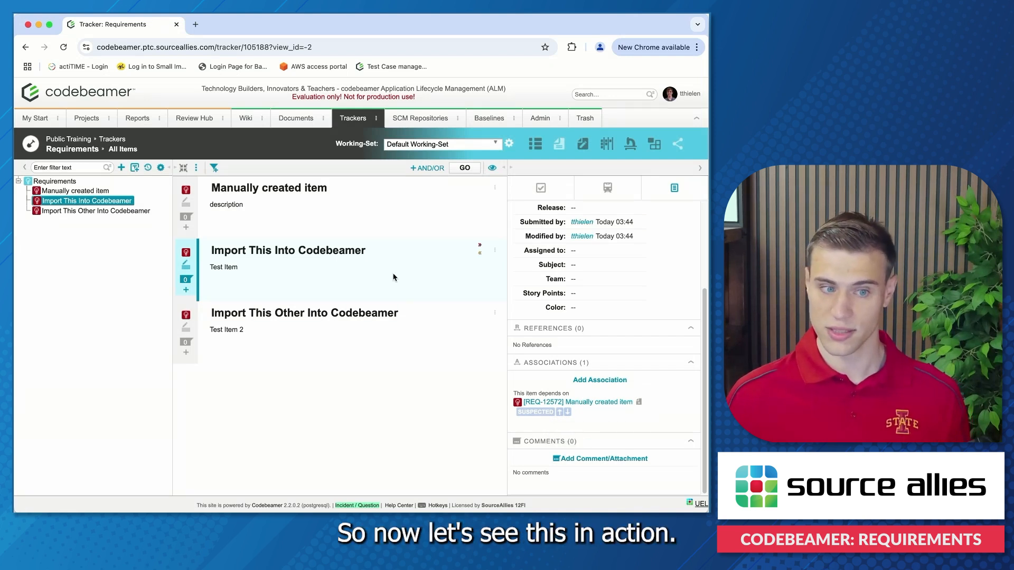
left_click(187, 266)
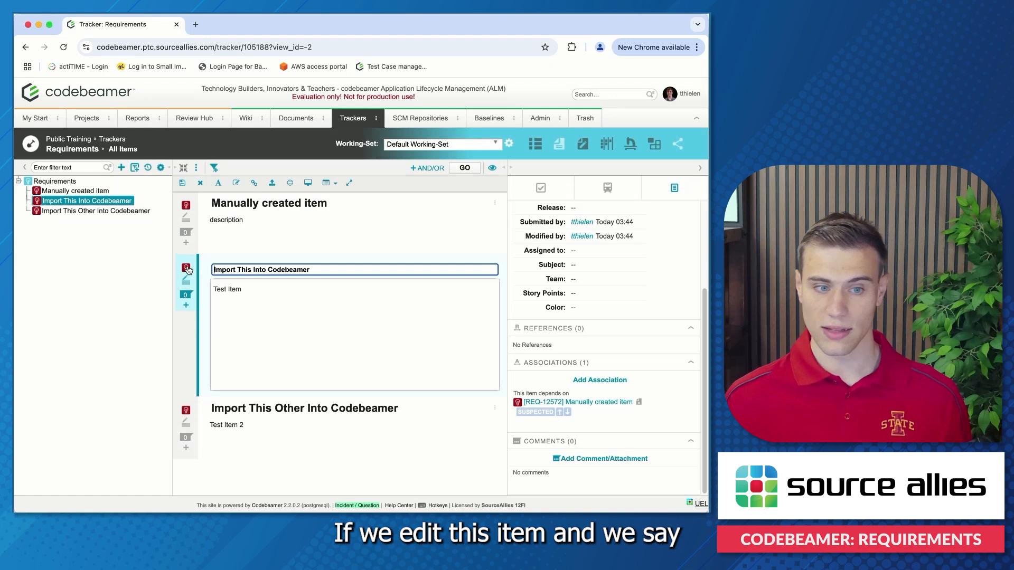
left_click(273, 292)
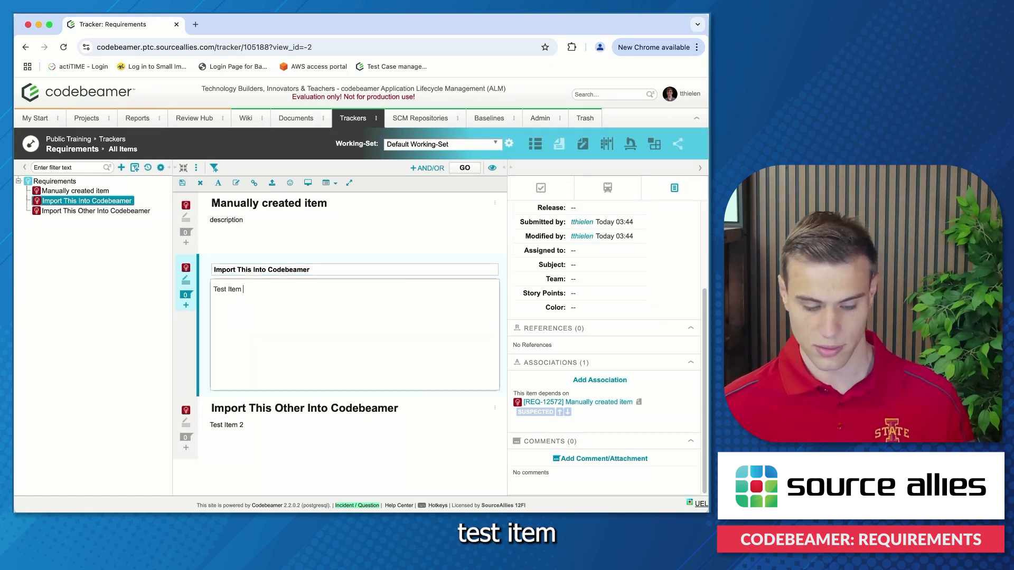
type("3")
left_click(182, 183)
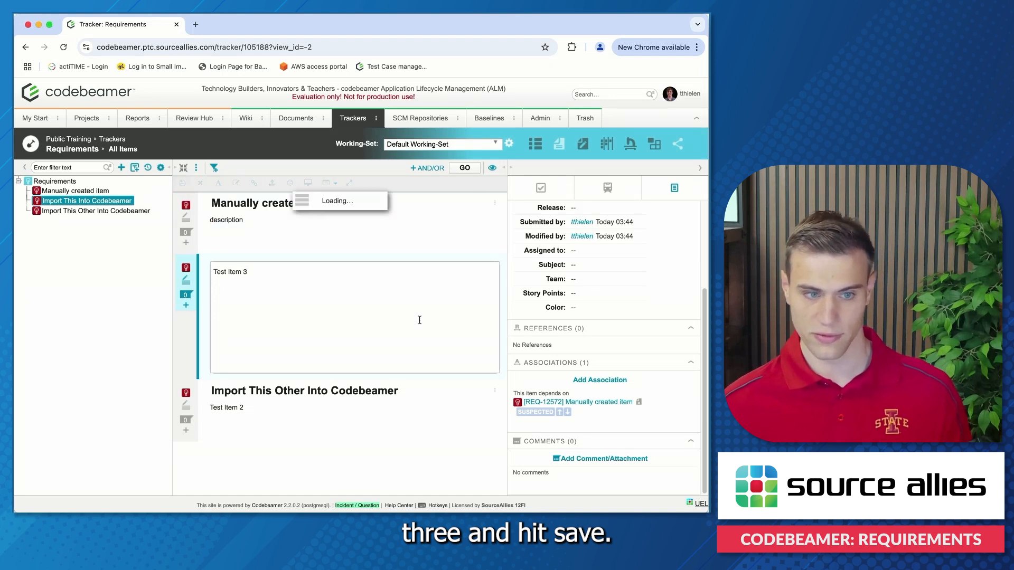
Step: Open the suspect details of the association with "Manually created item" to examine what caused the flag
scroll(598, 387, "down", 2)
scroll(598, 387, "down", 2)
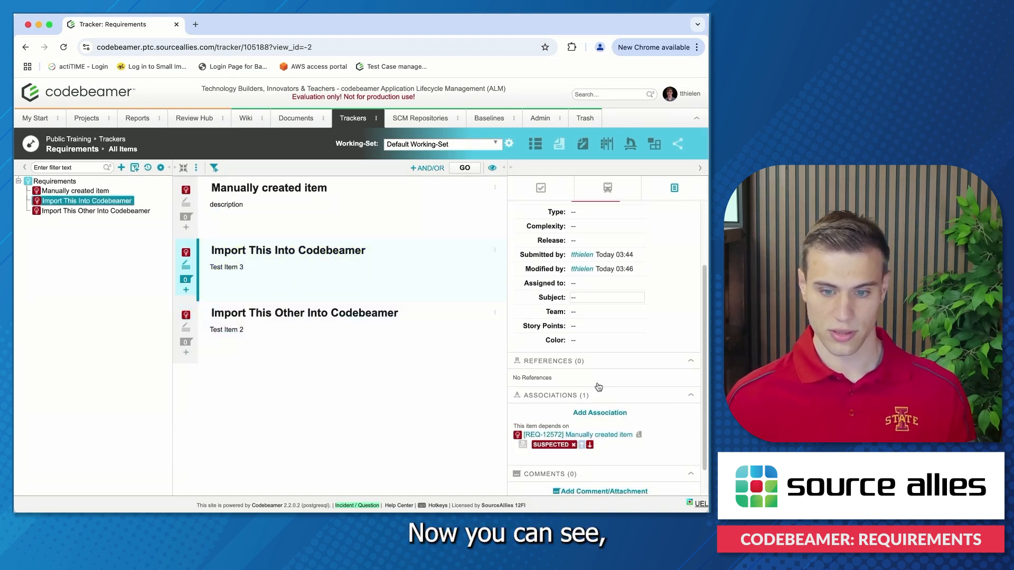
left_click(553, 446)
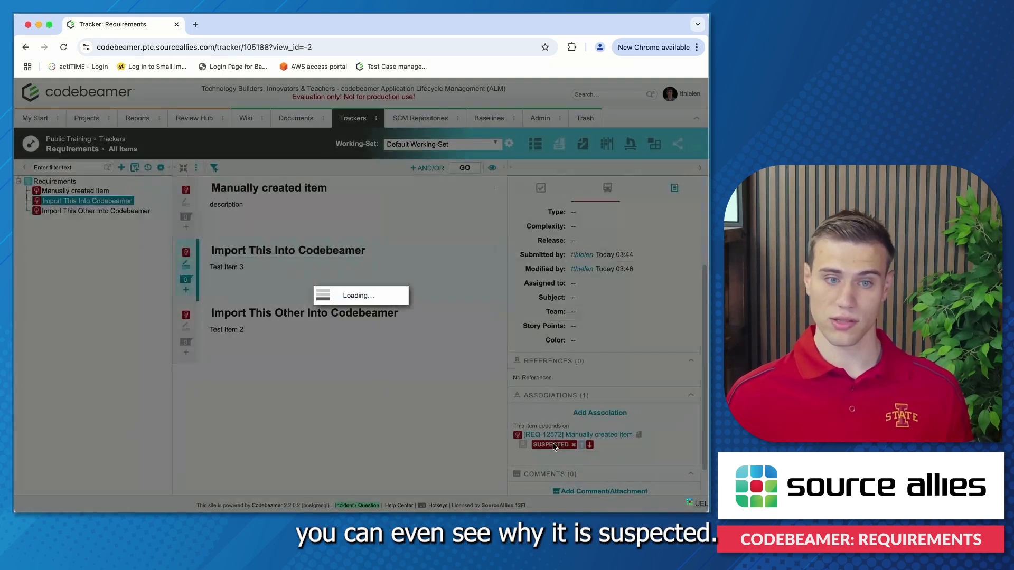